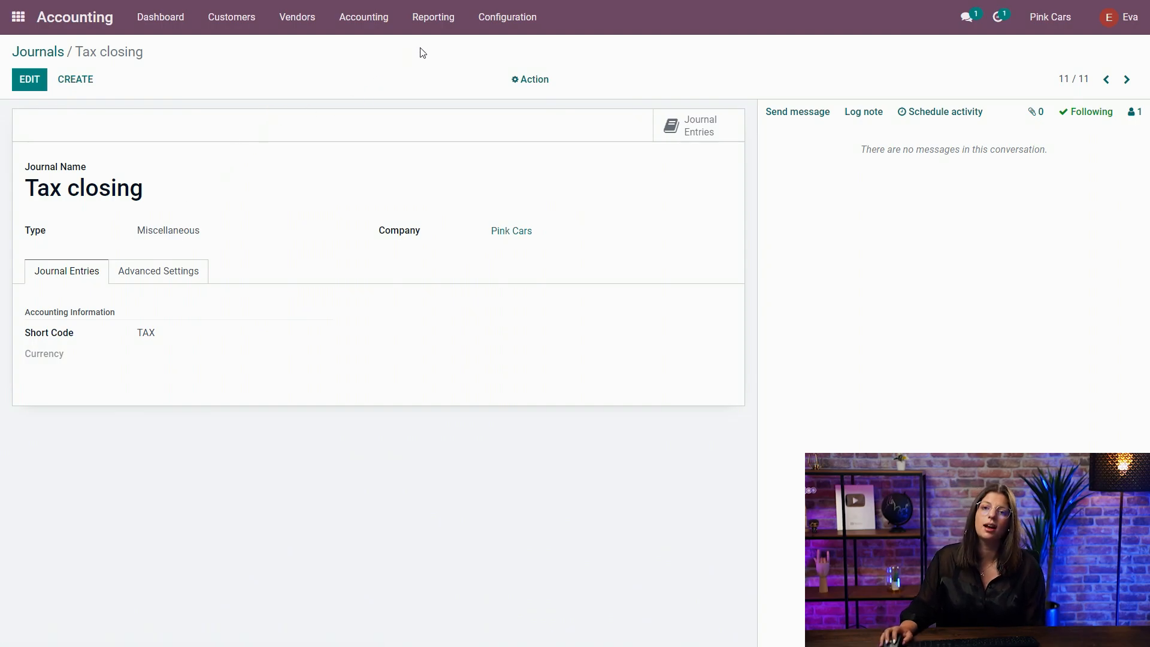
In the accounting settings, set the tax return periodicity to quarterly and its journal to Tax closing, and save.
left_click(477, 23)
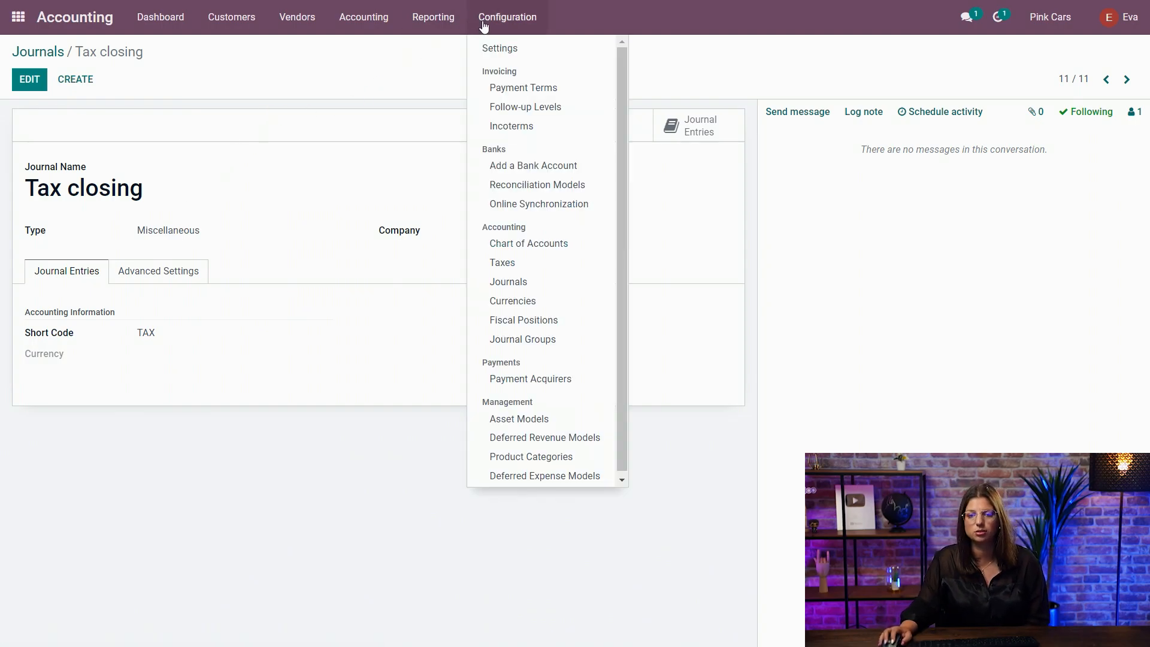
left_click(507, 51)
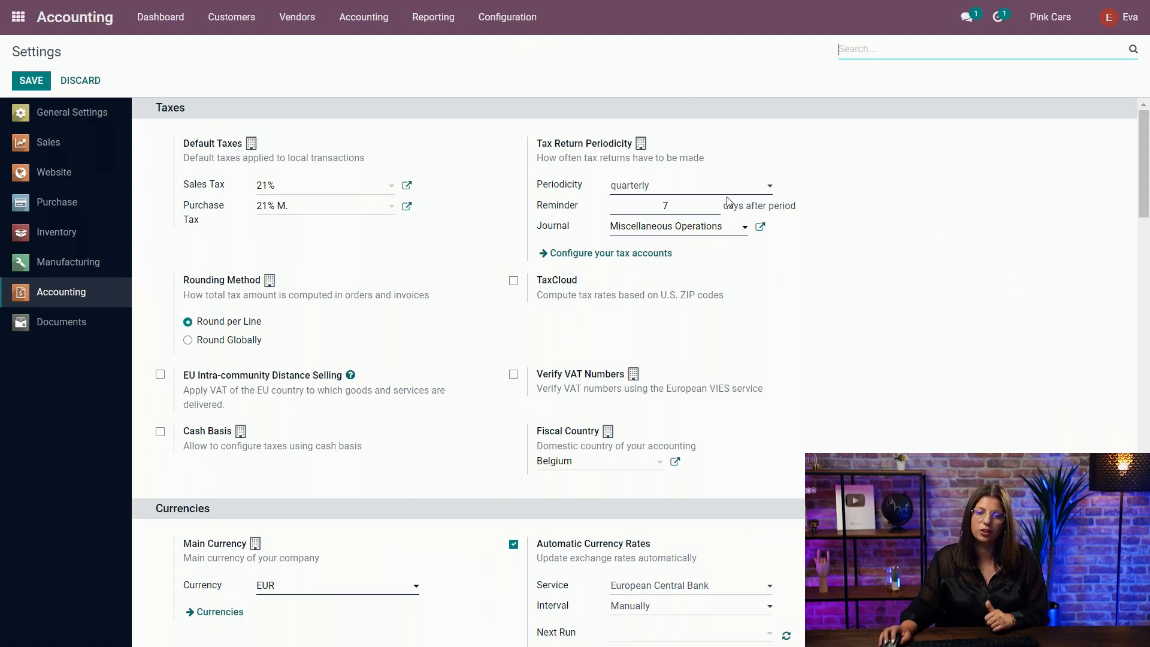
left_click(683, 187)
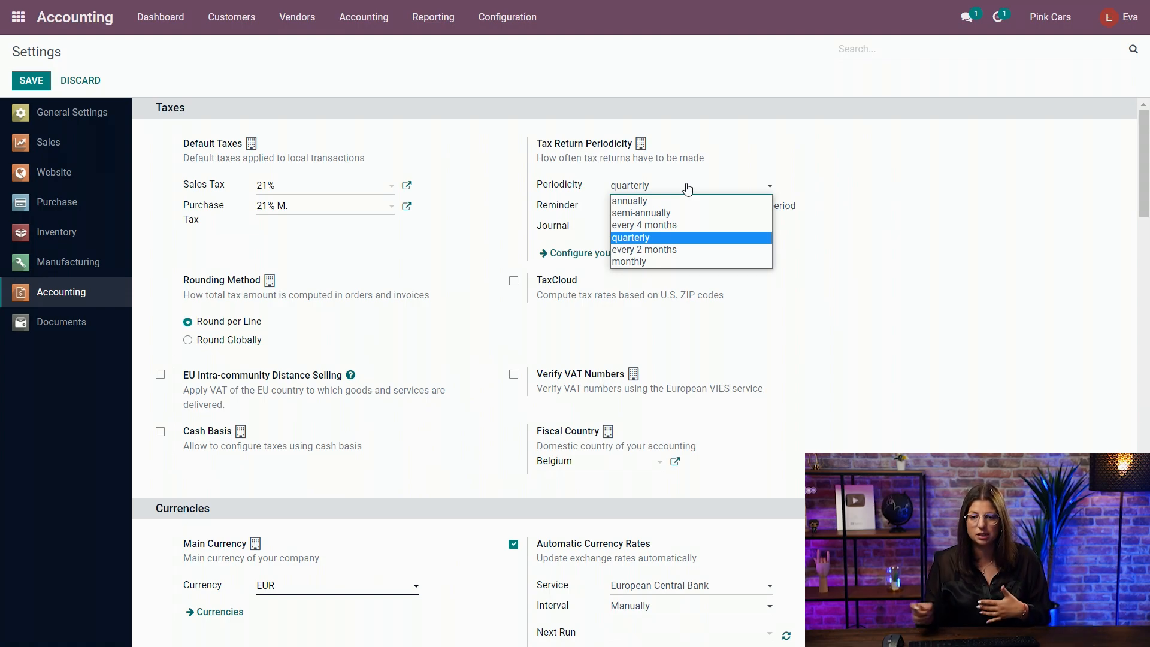
left_click(655, 242)
left_click(630, 226)
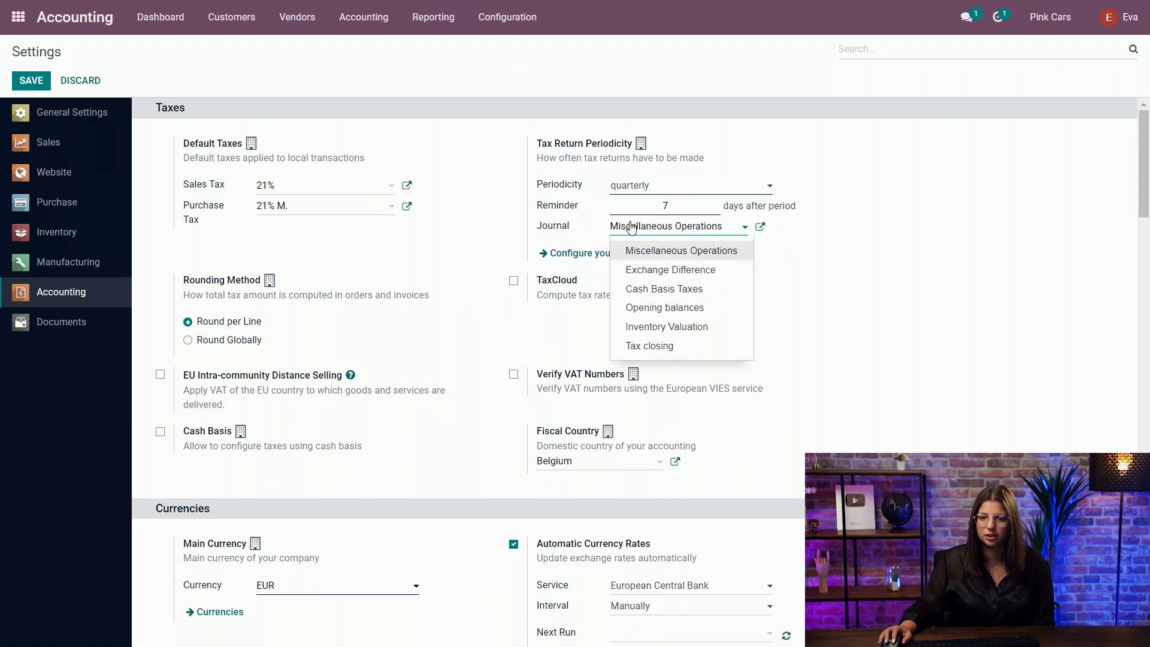
left_click(655, 346)
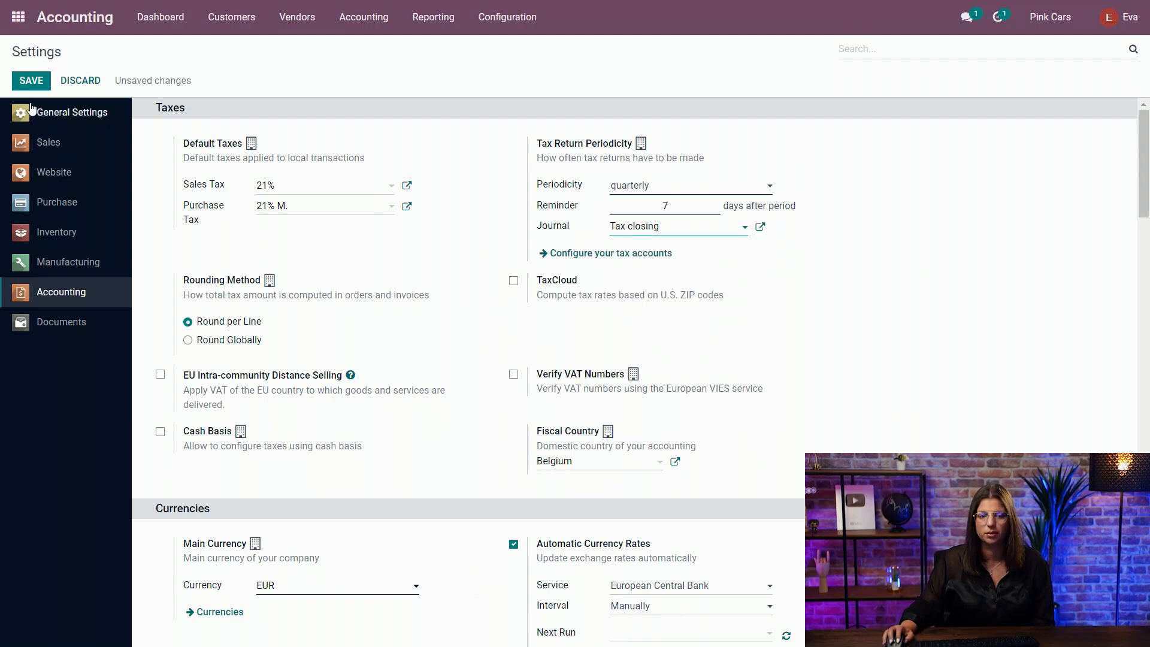
left_click(31, 82)
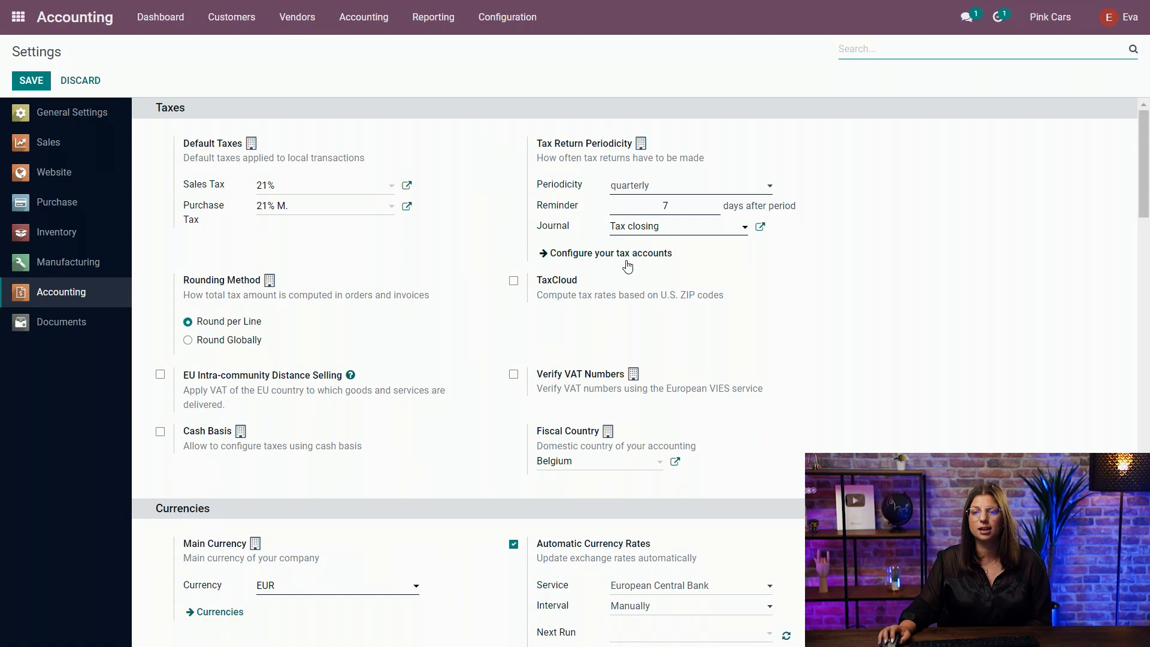
Open the tax accounts configuration to review the payable and receivable current accounts of each tax group.
left_click(570, 259)
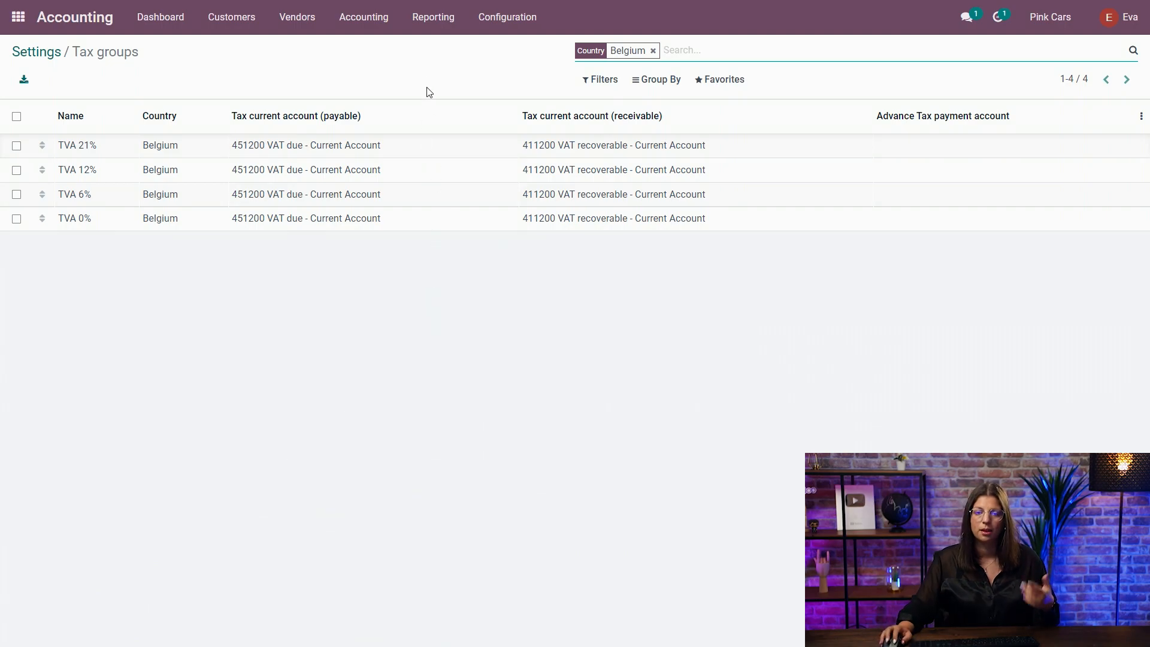
Open the Tax Report and check its period choices, including the last quarter and the custom date range.
left_click(435, 21)
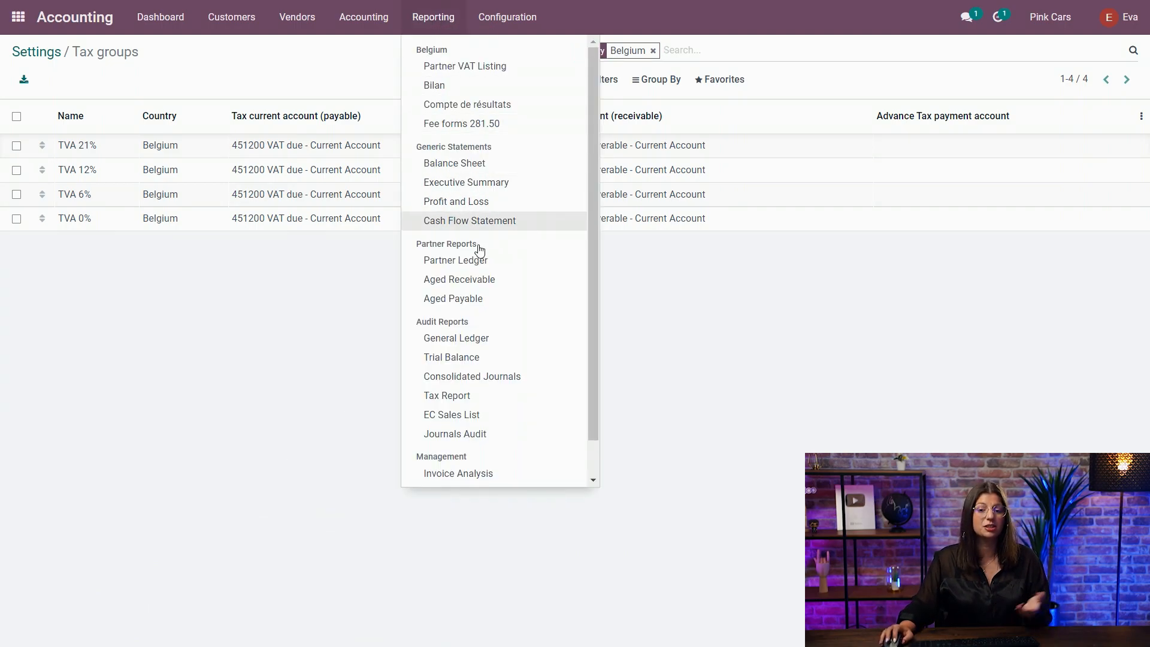
left_click(469, 397)
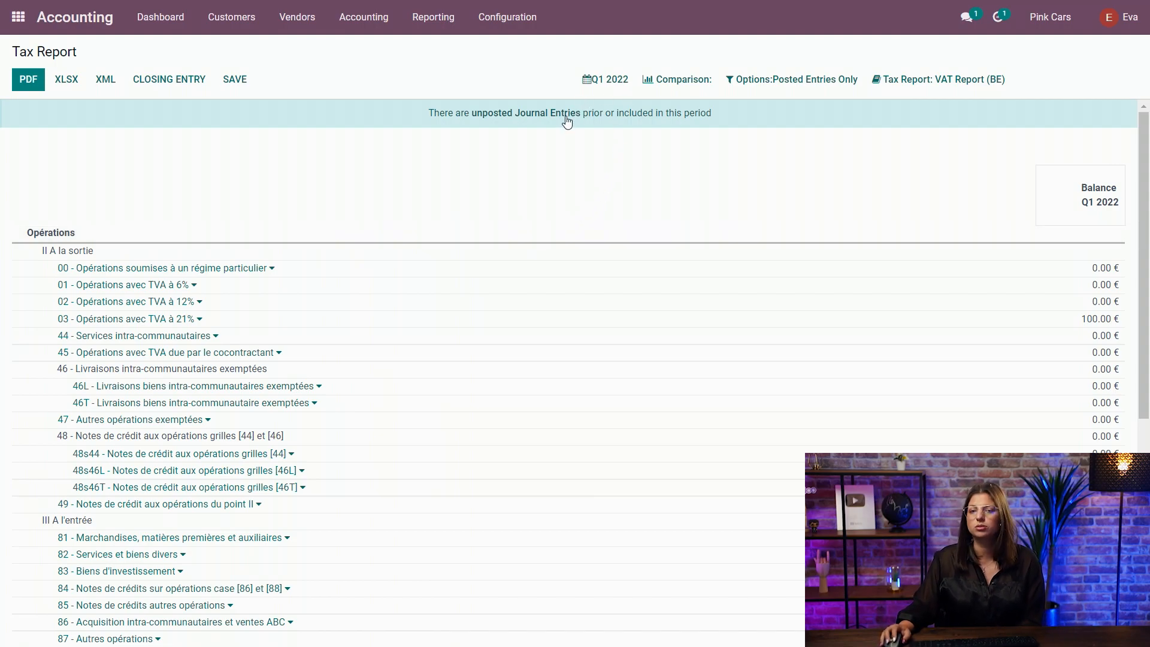
left_click(609, 84)
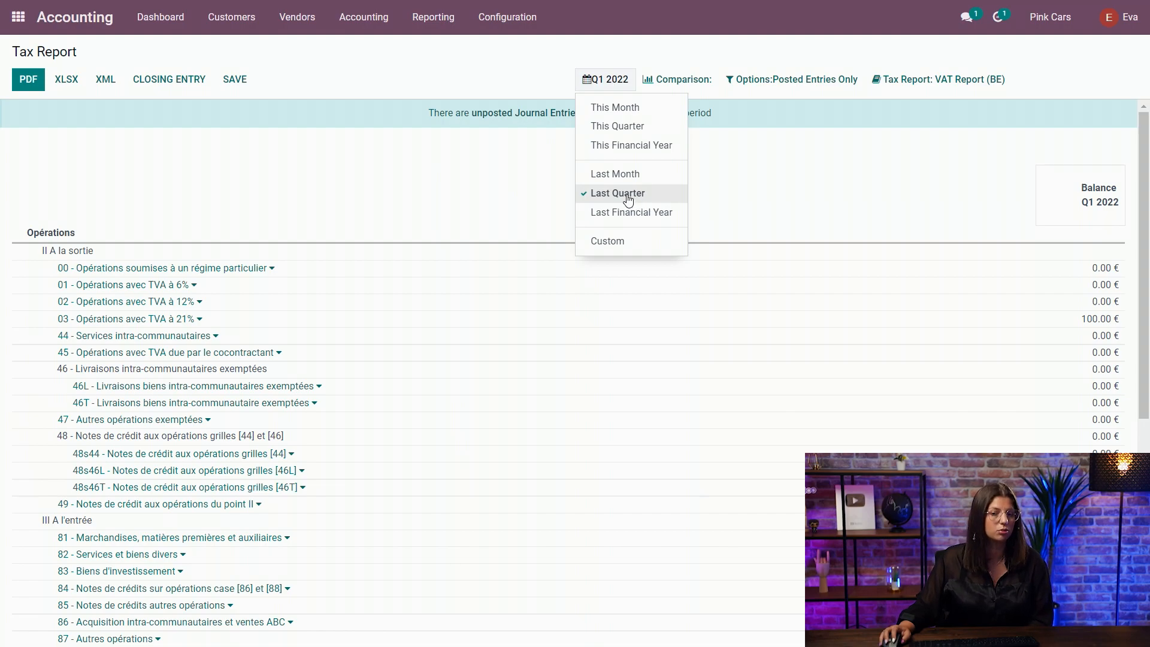
left_click(605, 241)
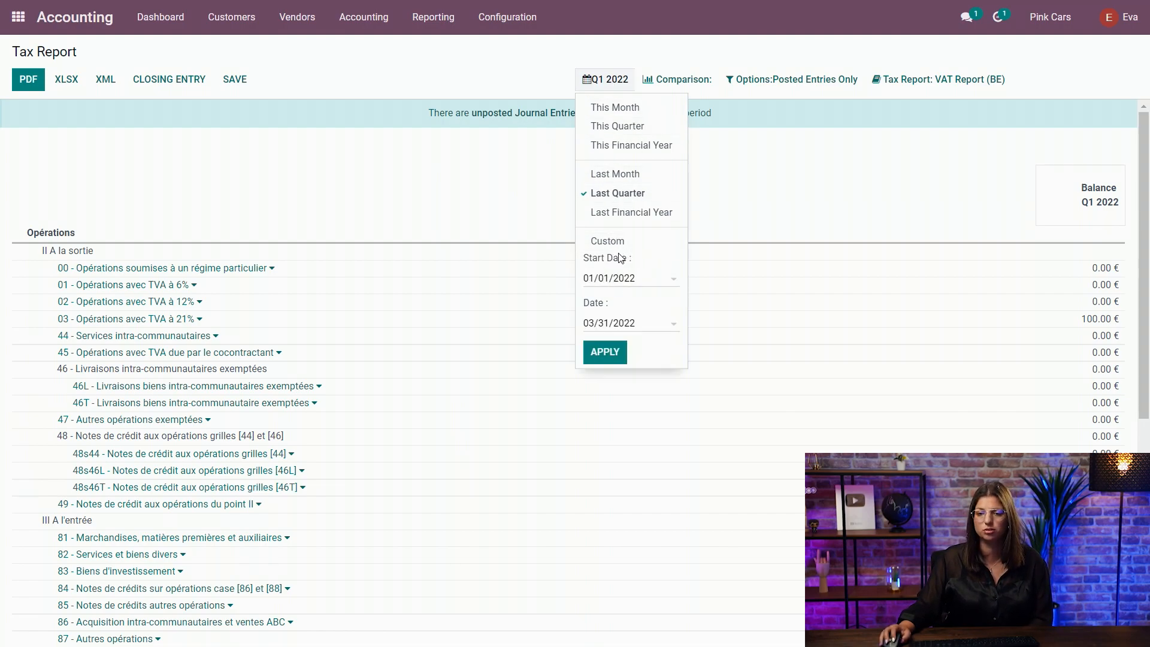
left_click(515, 65)
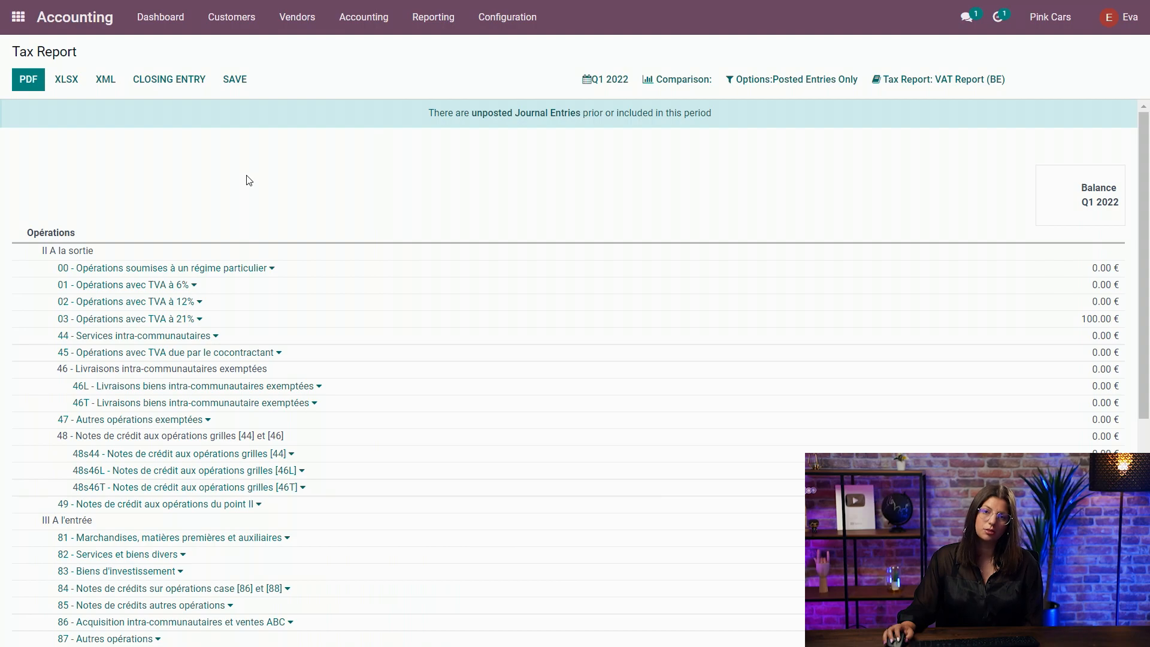
Generate the closing entry from the Q1 2022 tax report and post it.
left_click(182, 83)
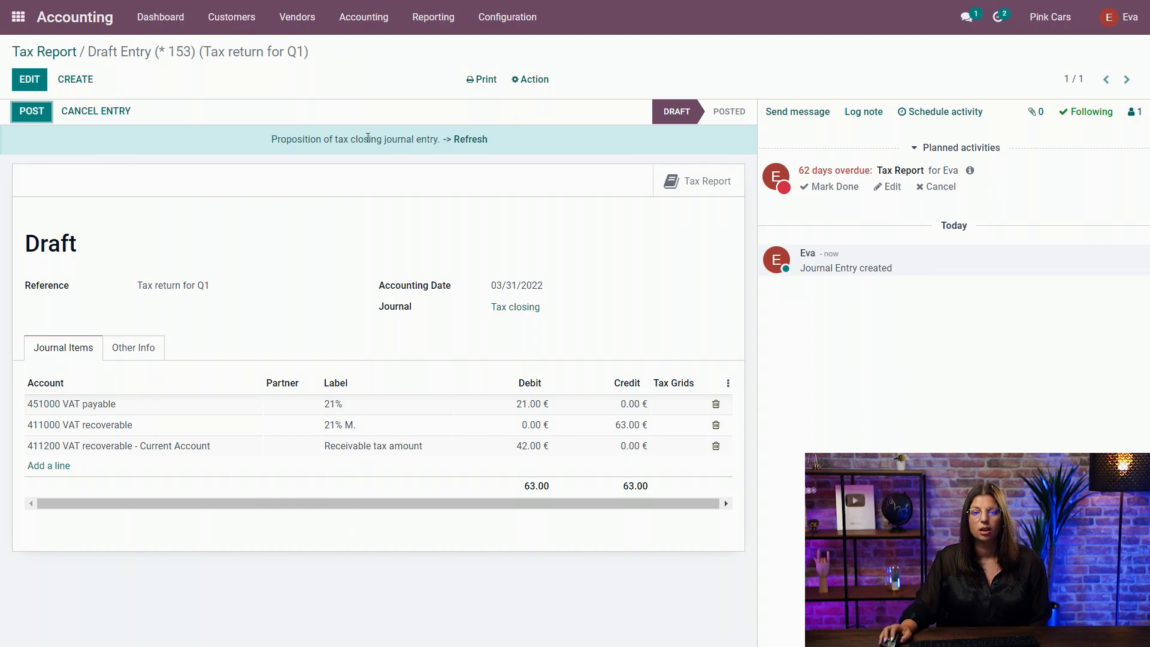
left_click(32, 111)
left_click(270, 265)
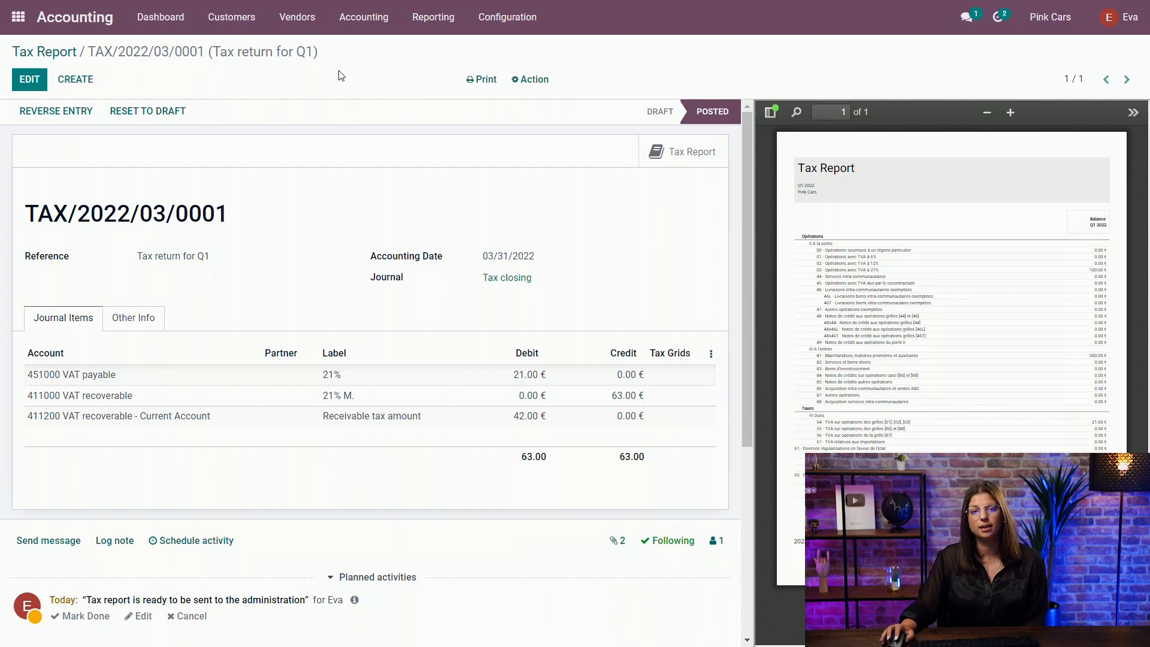
Open the accounting lock dates and examine the tax lock date.
left_click(367, 30)
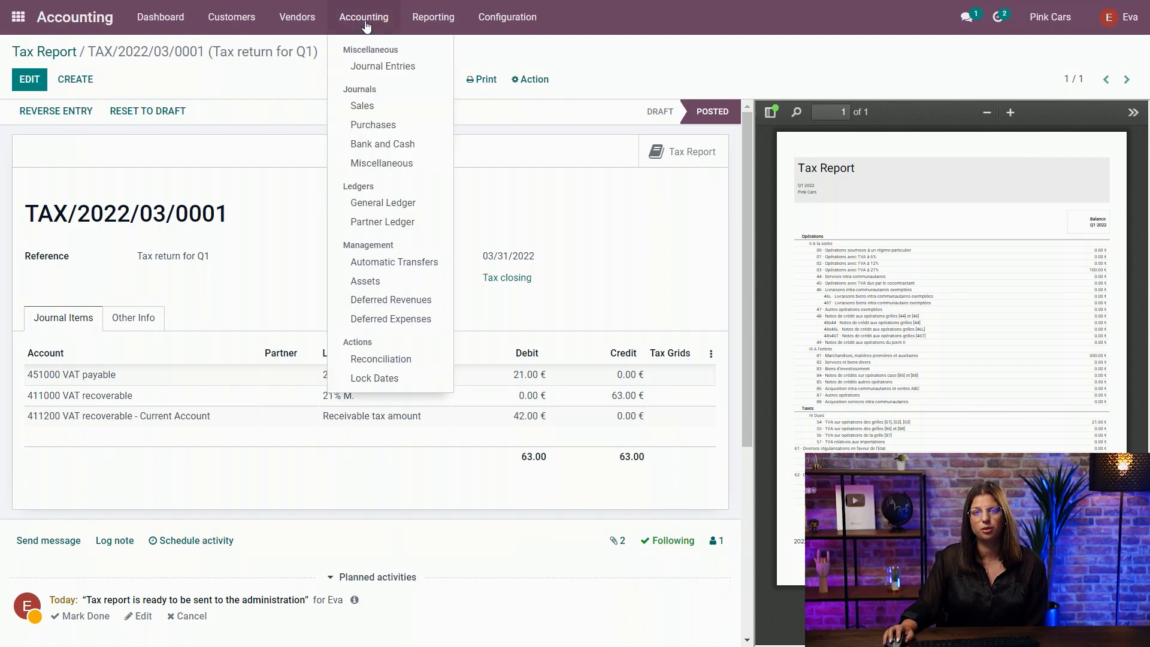
left_click(406, 376)
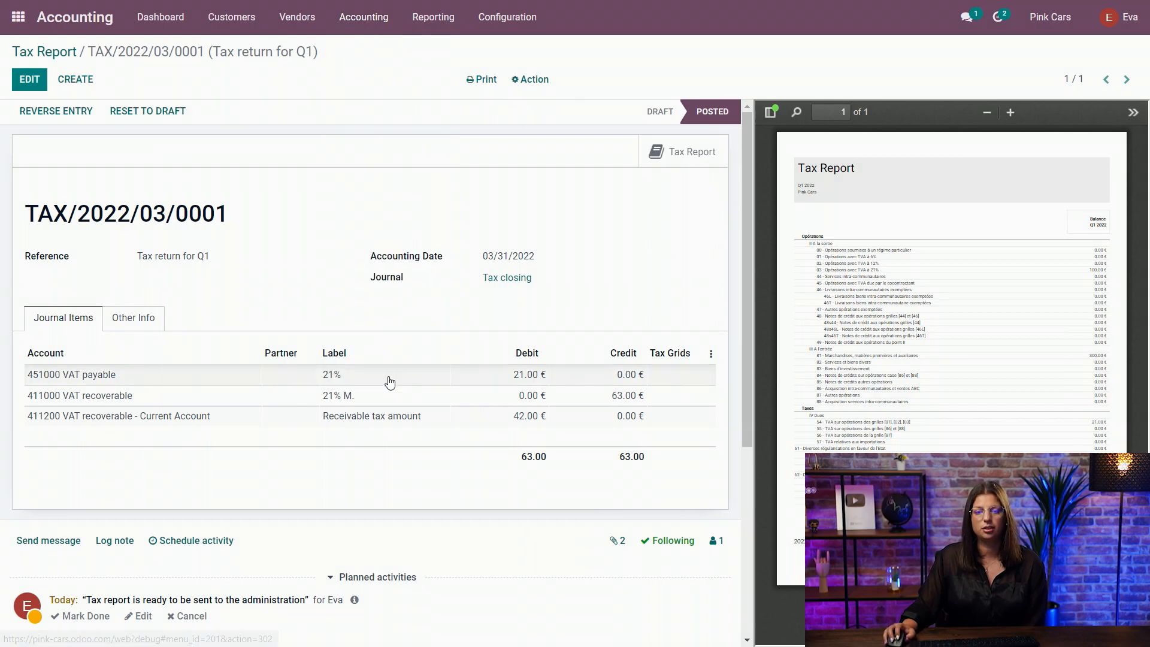
left_click_drag(220, 167, 292, 166)
left_click(329, 170)
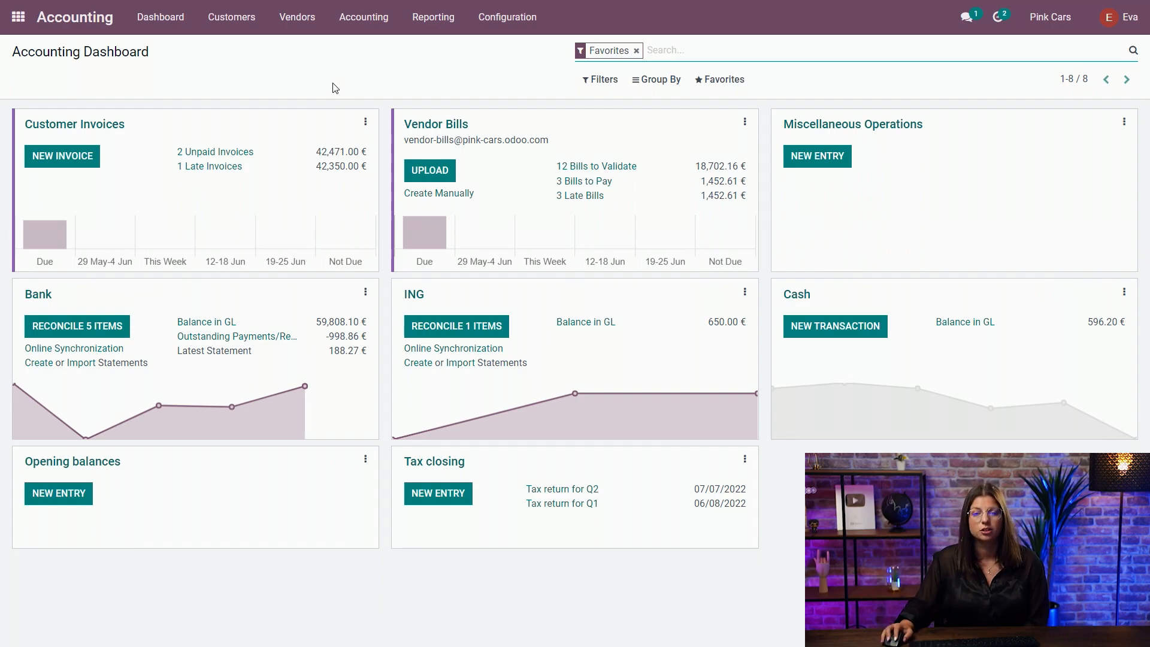
Create a vendor bill manually, choosing the vendor by name and setting the bill date to 03/01/2022.
left_click(408, 195)
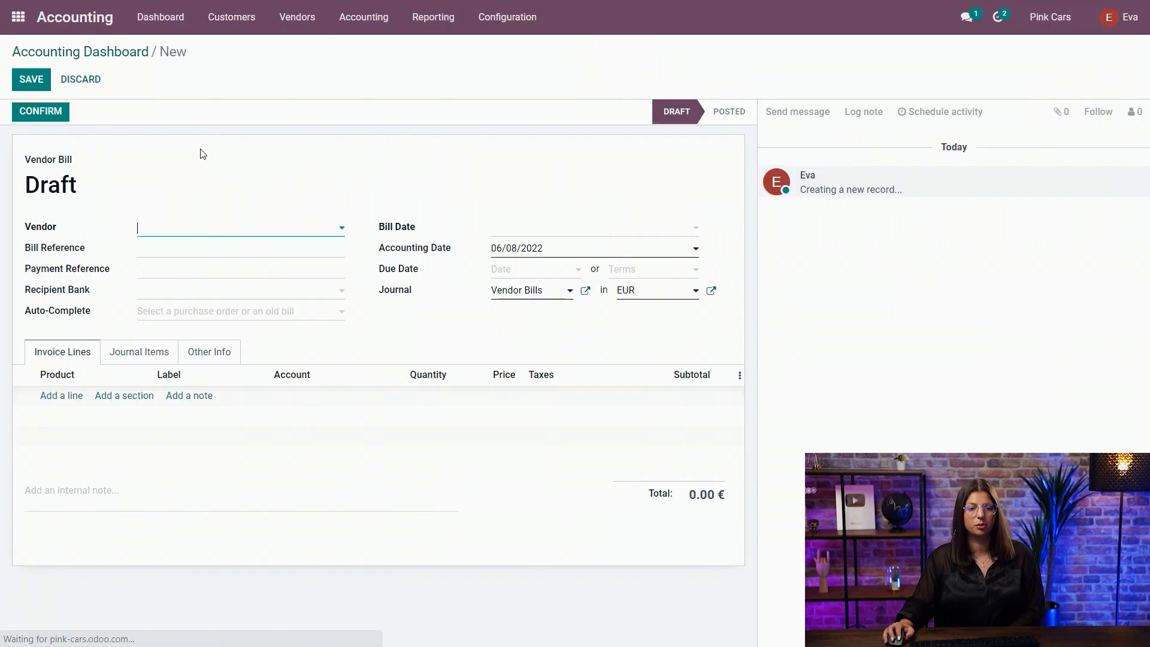
type("matt")
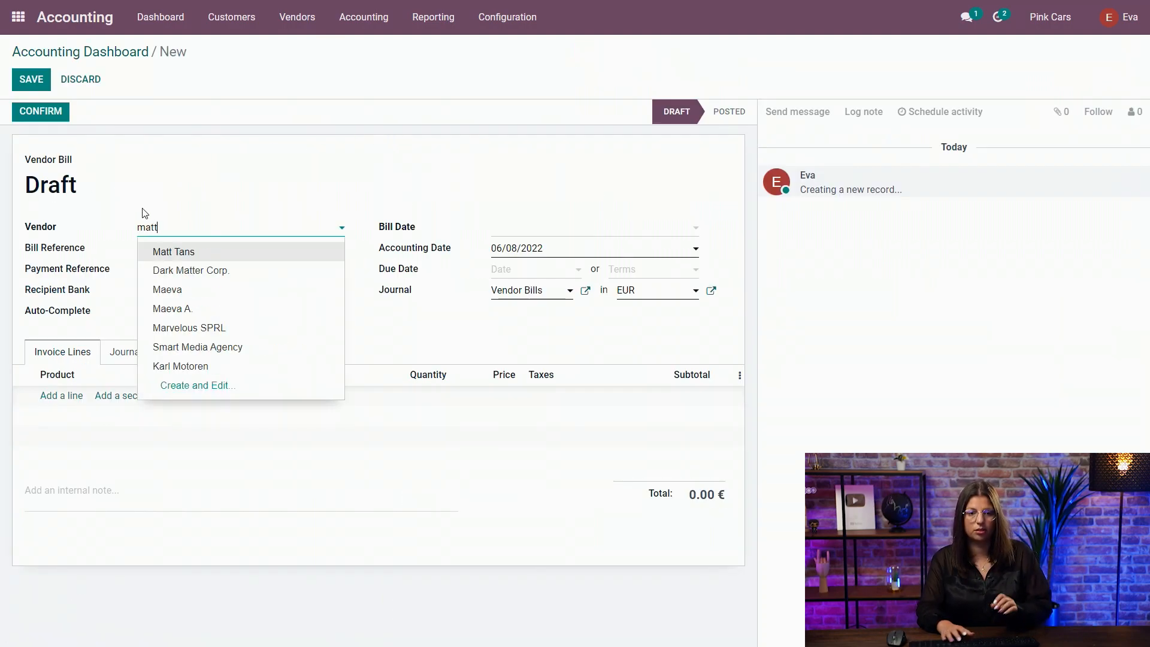
key("Return")
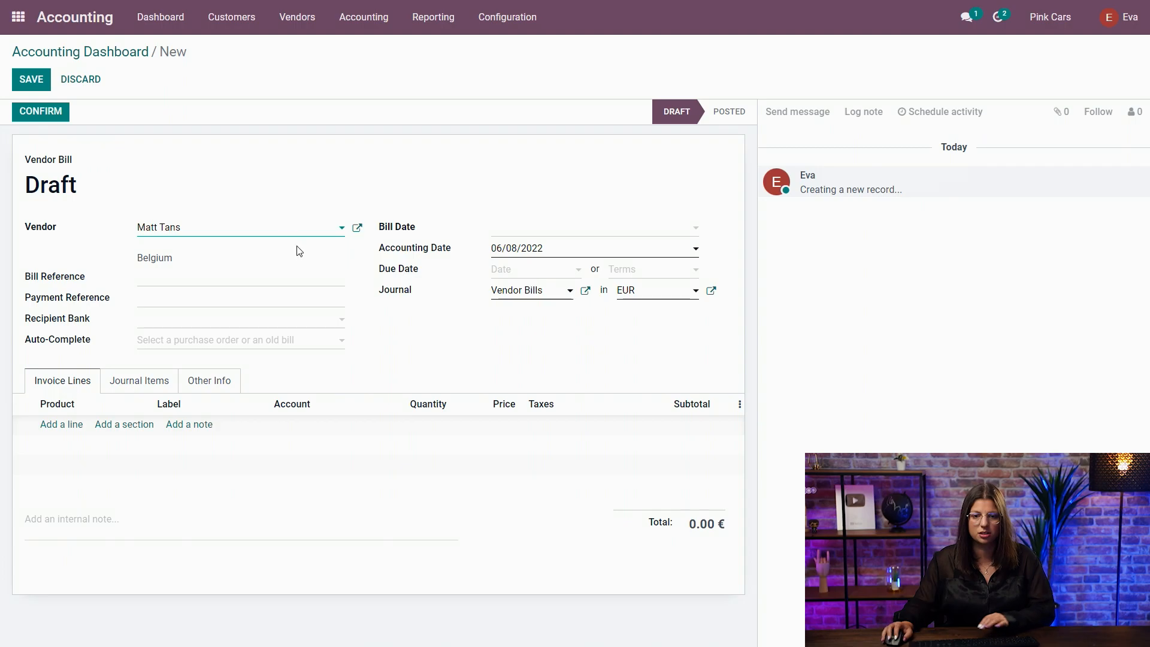
left_click(547, 232)
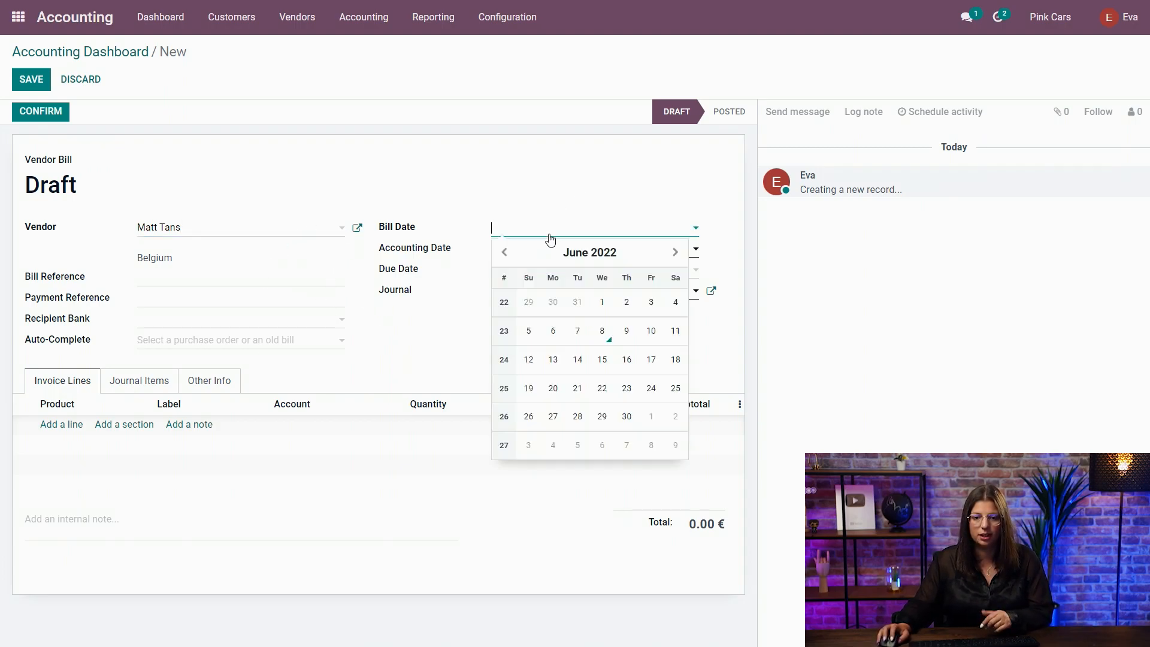
left_click(504, 252)
left_click(505, 252)
left_click(504, 252)
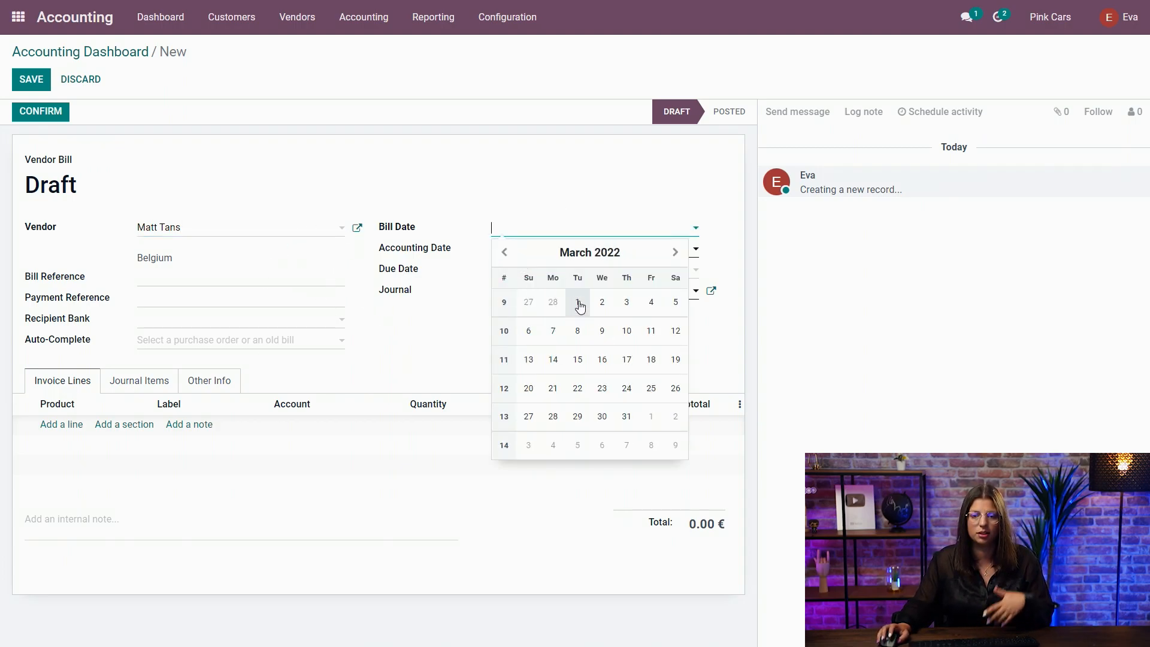
left_click(577, 303)
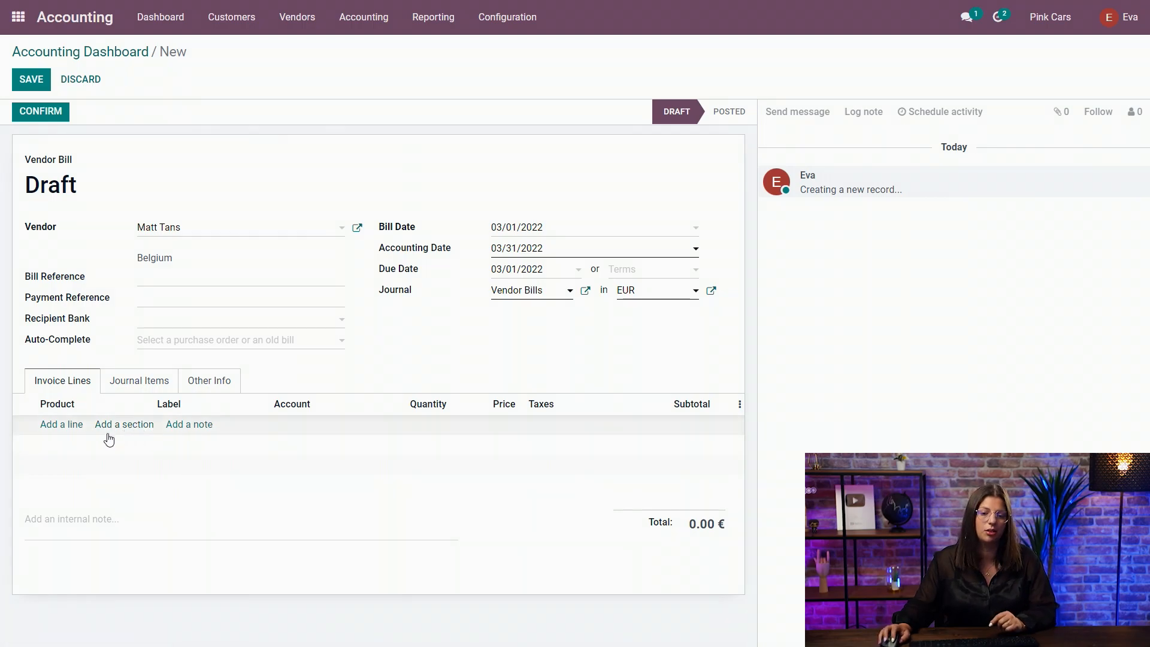
Add an invoice line labelled "new bill" with a price of 100 to the vendor bill and confirm it.
left_click(60, 424)
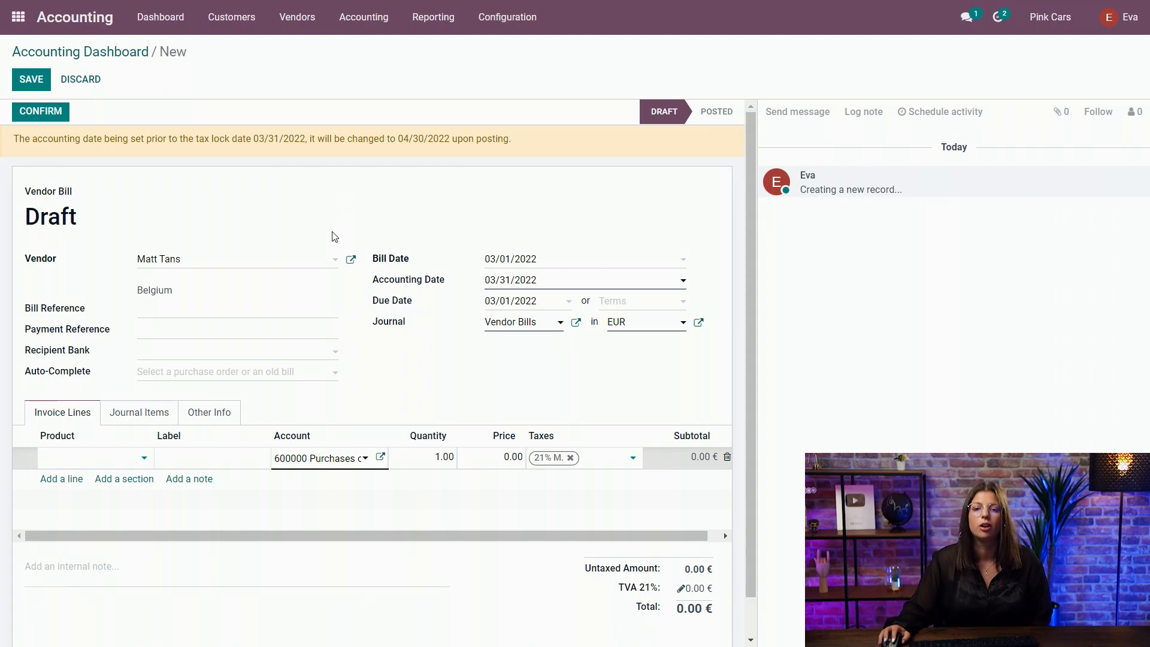
left_click(185, 459)
type("new bill")
key("Tab")
key("Tab")
key("Tab")
type("100")
left_click(421, 390)
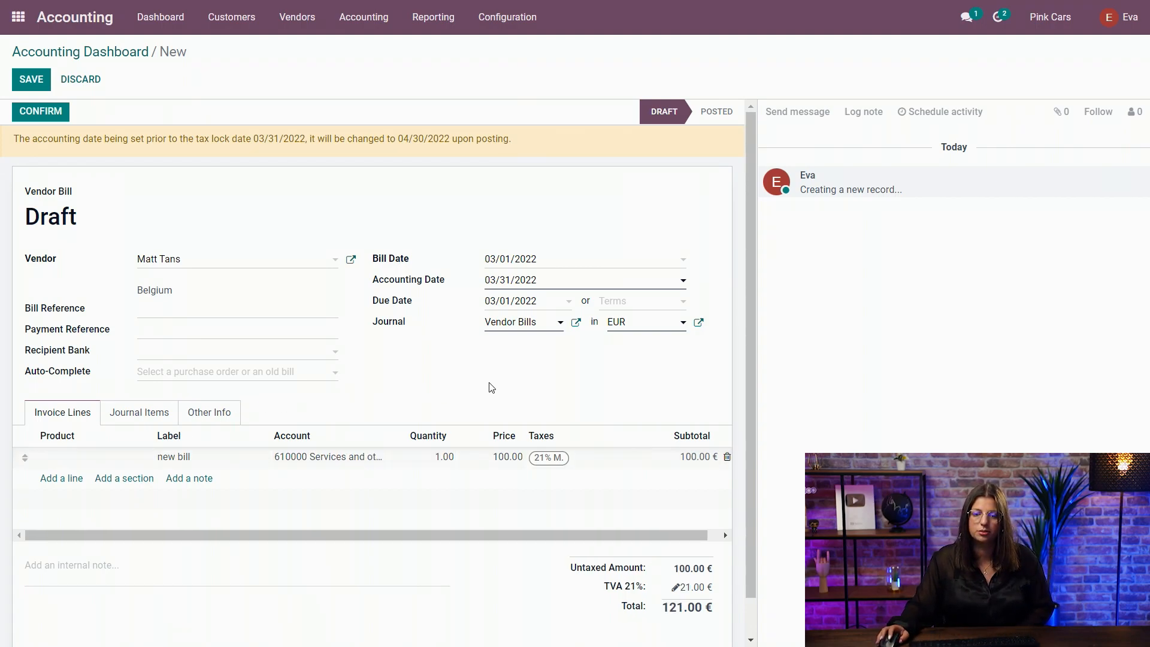
left_click(43, 111)
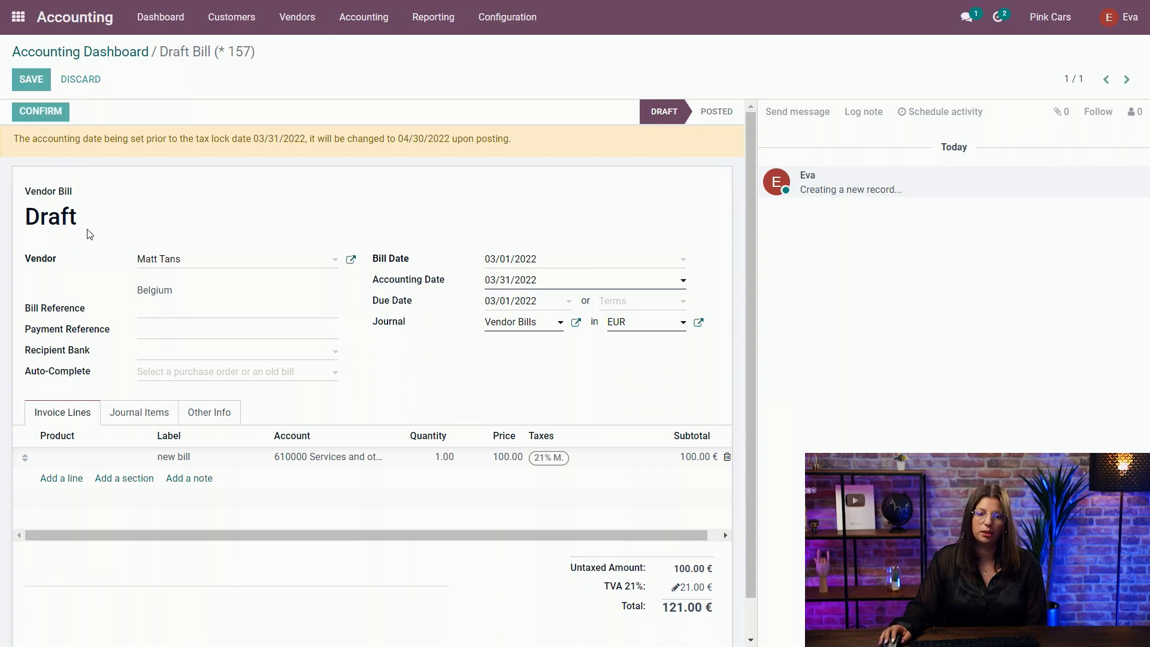